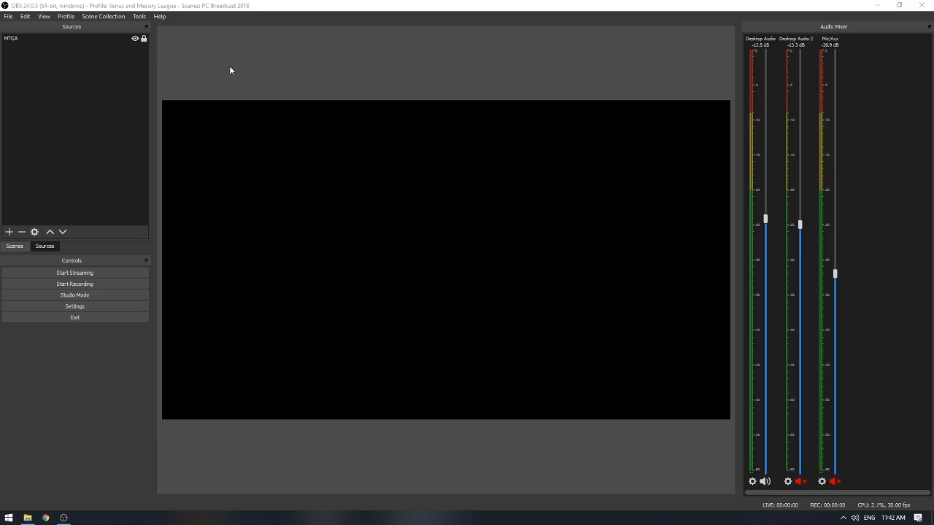
Switch the scene collection to Venus and Mercury League and show its list of scenes
{"action": "left_click", "coordinate": [96, 83]}
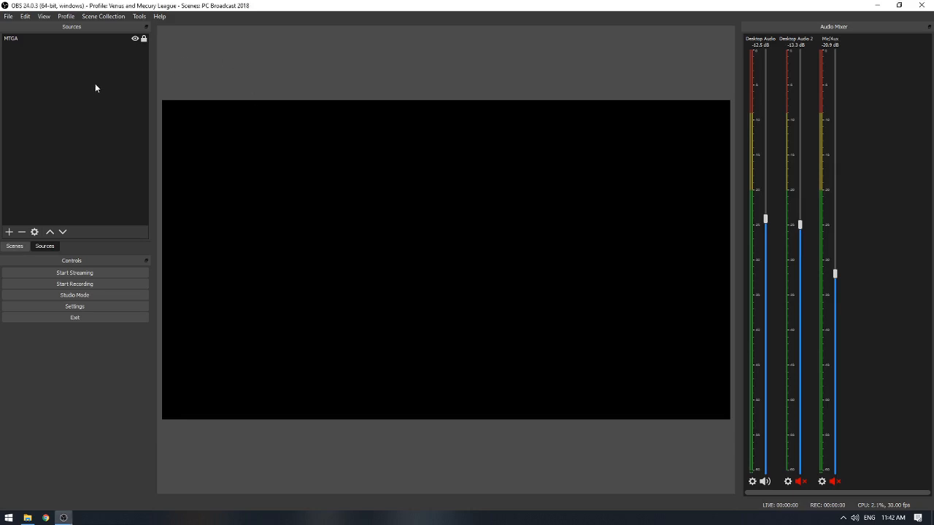
{"action": "left_click", "coordinate": [104, 16]}
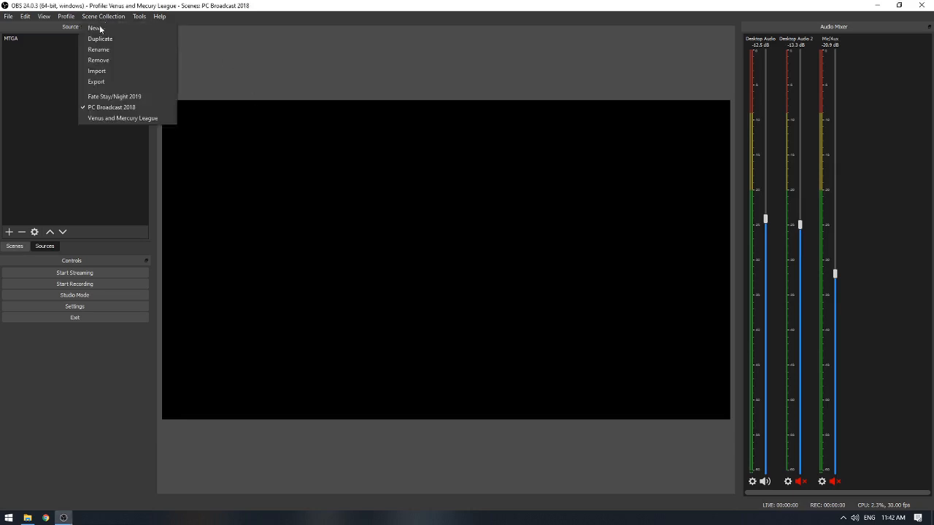
{"action": "left_click", "coordinate": [93, 119]}
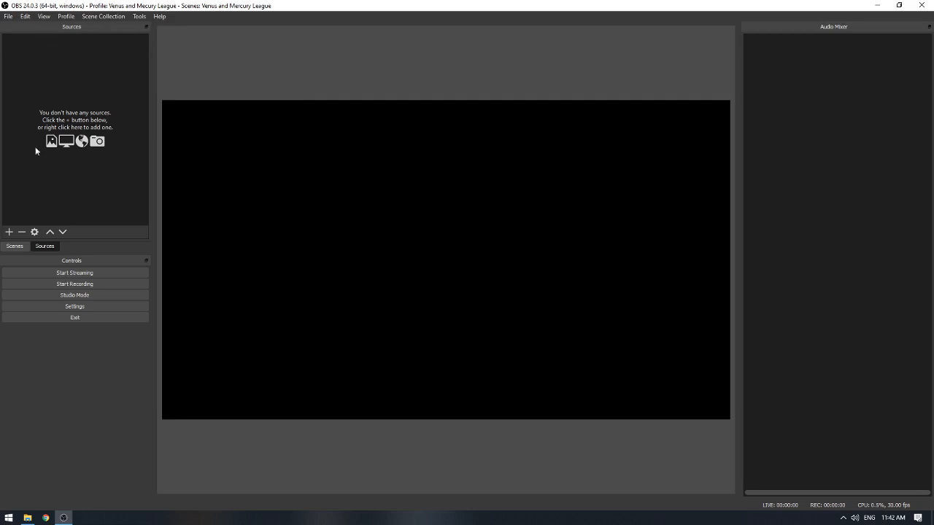
{"action": "left_click", "coordinate": [14, 246]}
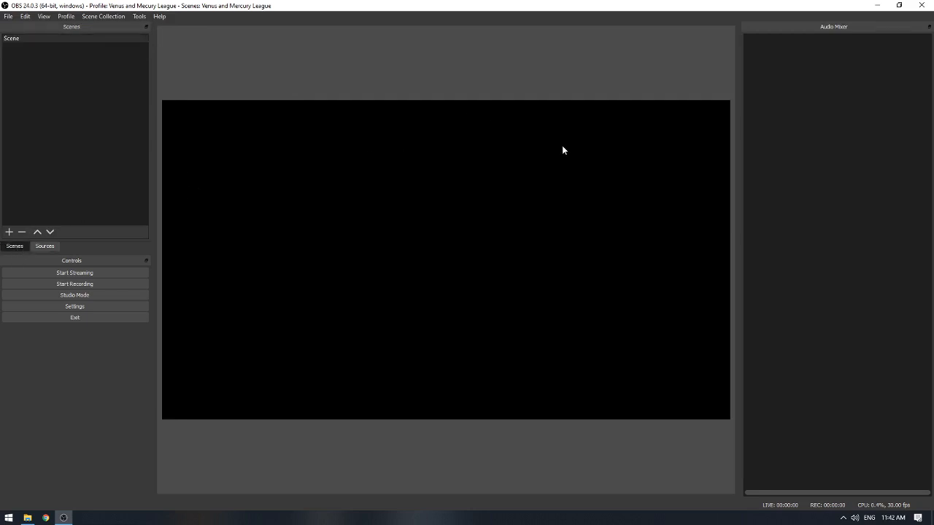
Open the settings and review the General and Advanced options
{"action": "left_click", "coordinate": [110, 306]}
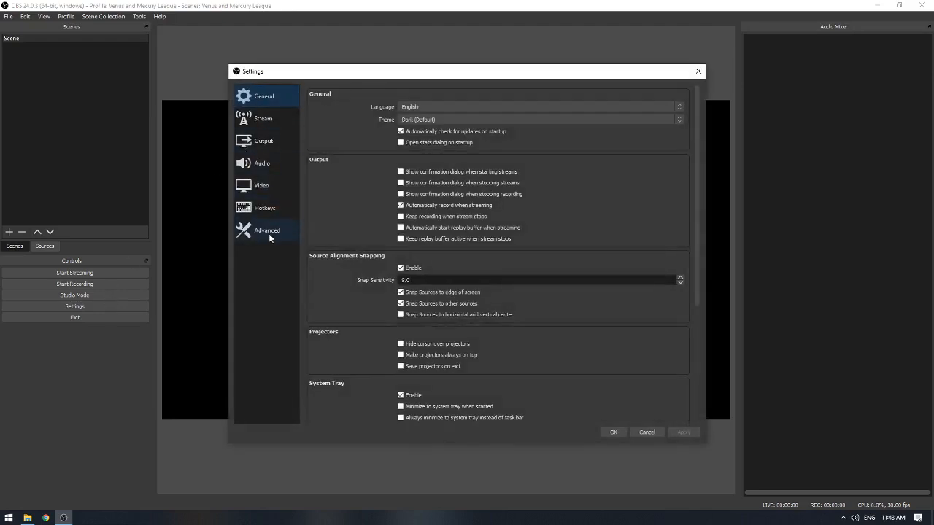
{"action": "scroll", "coordinate": [597, 254], "scroll_direction": "down", "scroll_amount": 2}
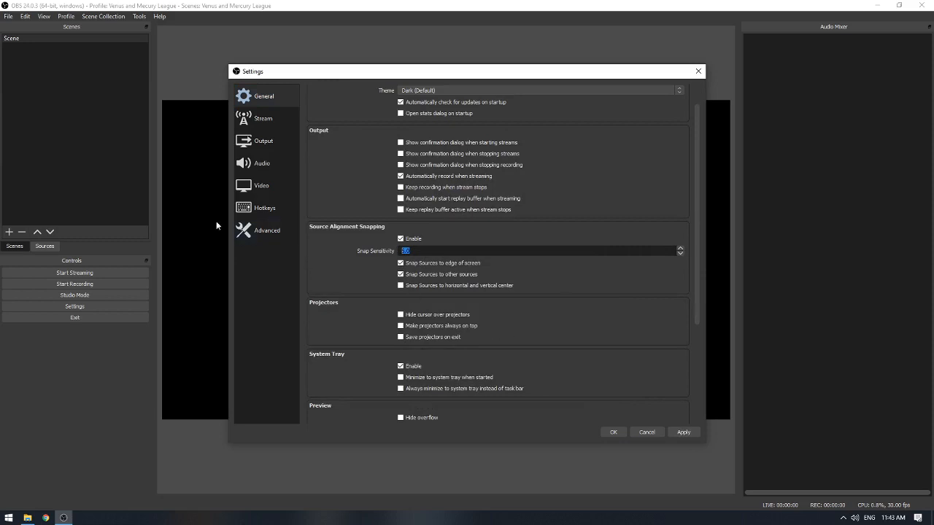
{"action": "scroll", "coordinate": [371, 296], "scroll_direction": "down", "scroll_amount": 5}
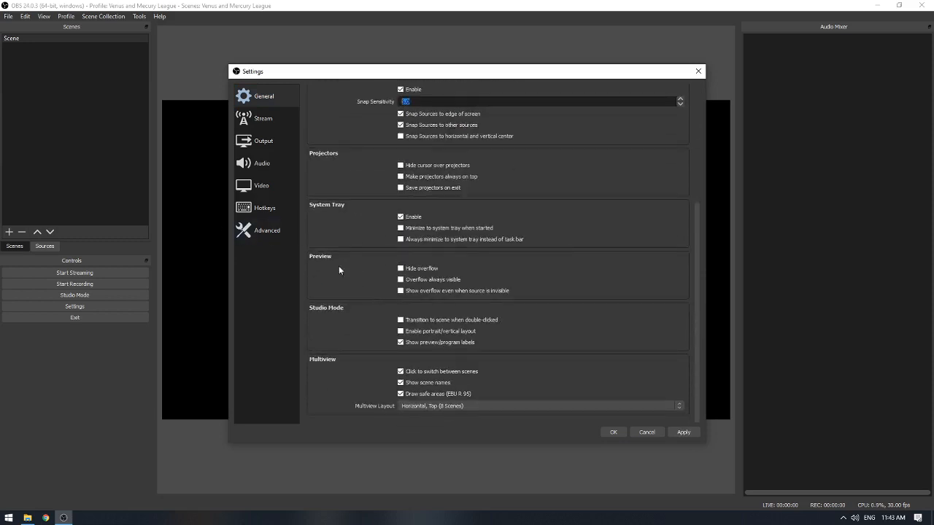
{"action": "left_click", "coordinate": [255, 235]}
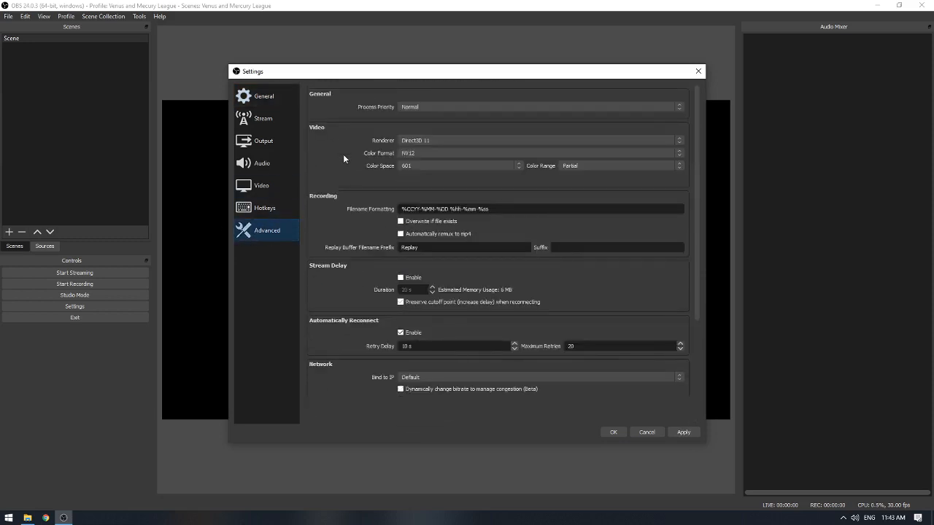
{"action": "scroll", "coordinate": [343, 157], "scroll_direction": "down", "scroll_amount": 3}
{"action": "scroll", "coordinate": [344, 157], "scroll_direction": "up", "scroll_amount": 3}
Check the available recording formats in the Output settings and choose mkv
{"action": "left_click", "coordinate": [252, 142]}
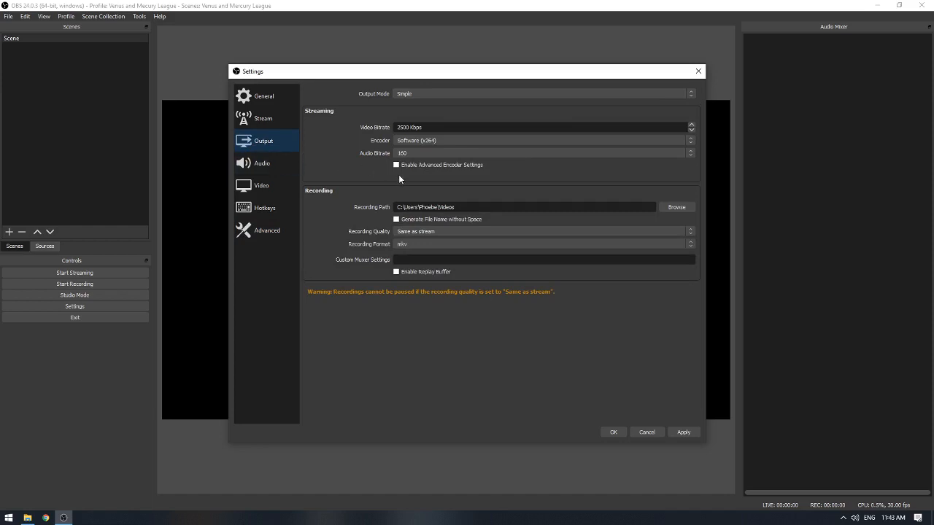
{"action": "left_click", "coordinate": [448, 244]}
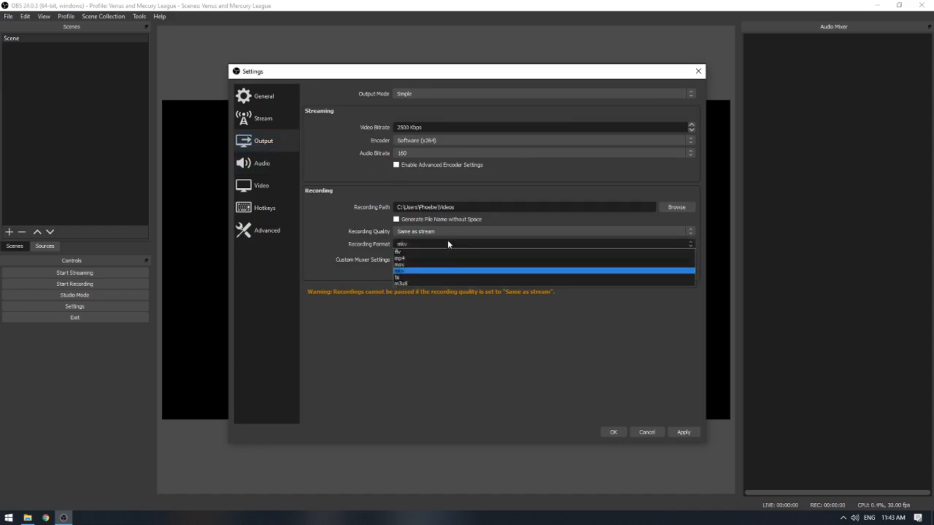
{"action": "left_click", "coordinate": [413, 272]}
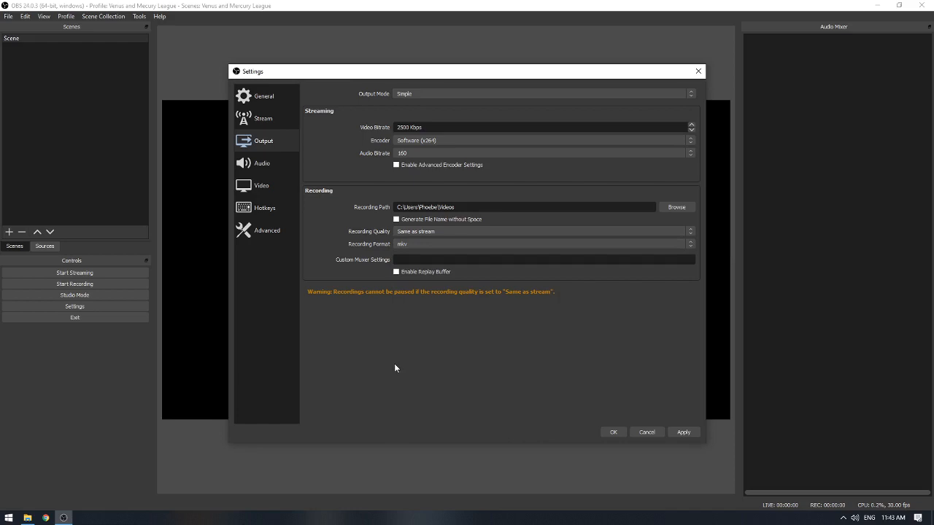
{"action": "left_click", "coordinate": [406, 248]}
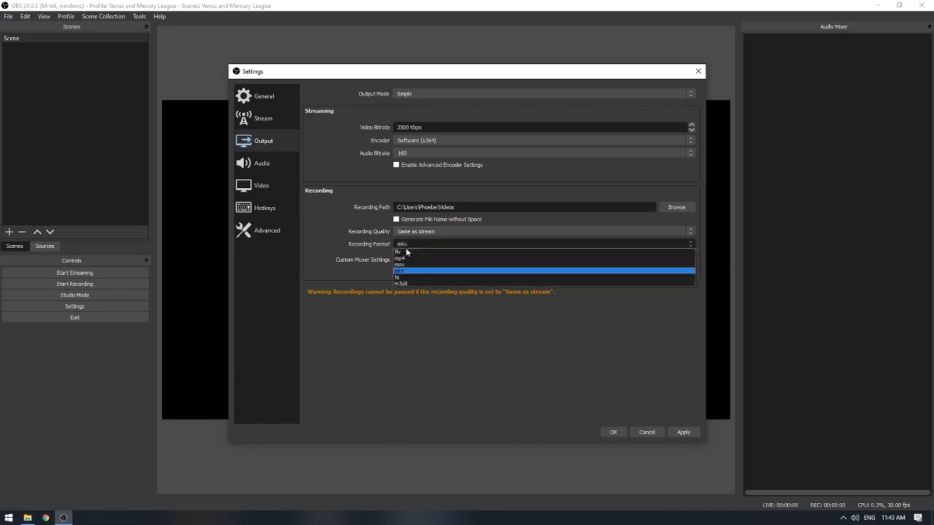
{"action": "left_click", "coordinate": [394, 390]}
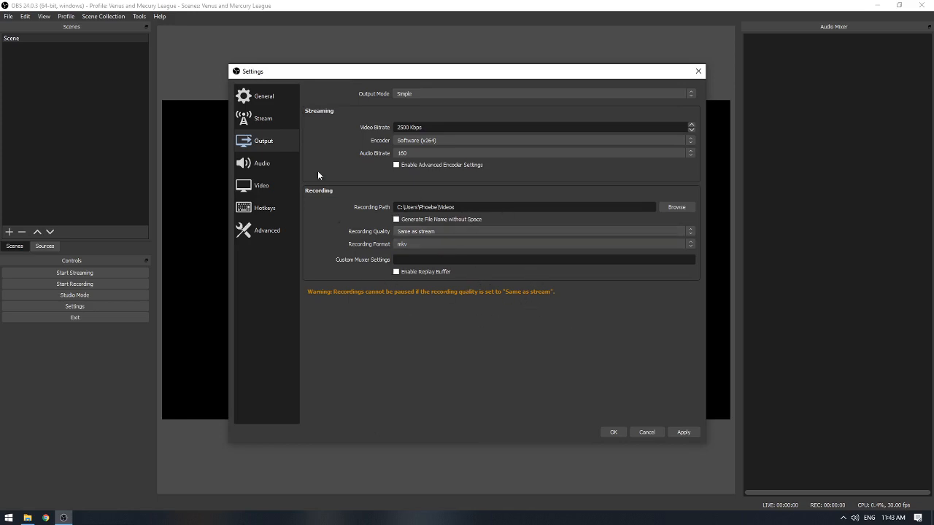
Examine which streaming services are offered in the Stream settings
{"action": "left_click", "coordinate": [281, 121]}
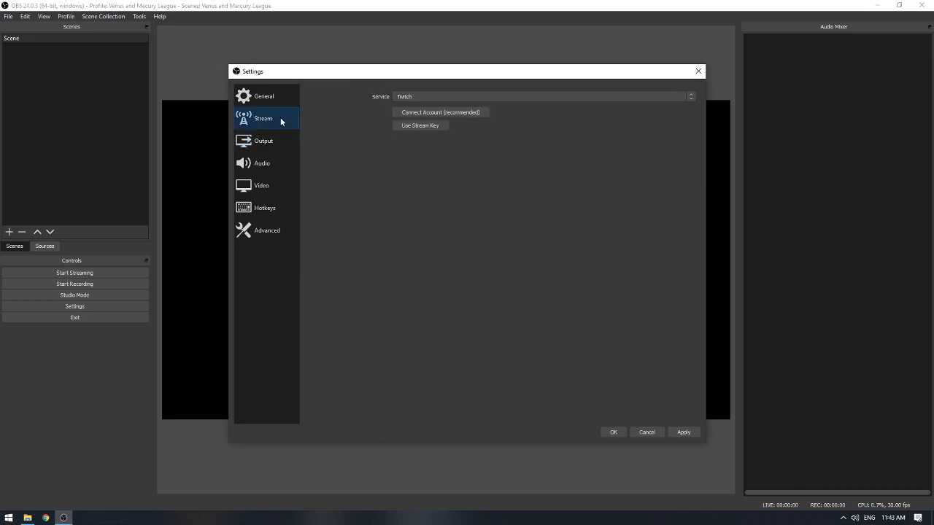
{"action": "left_click", "coordinate": [478, 97]}
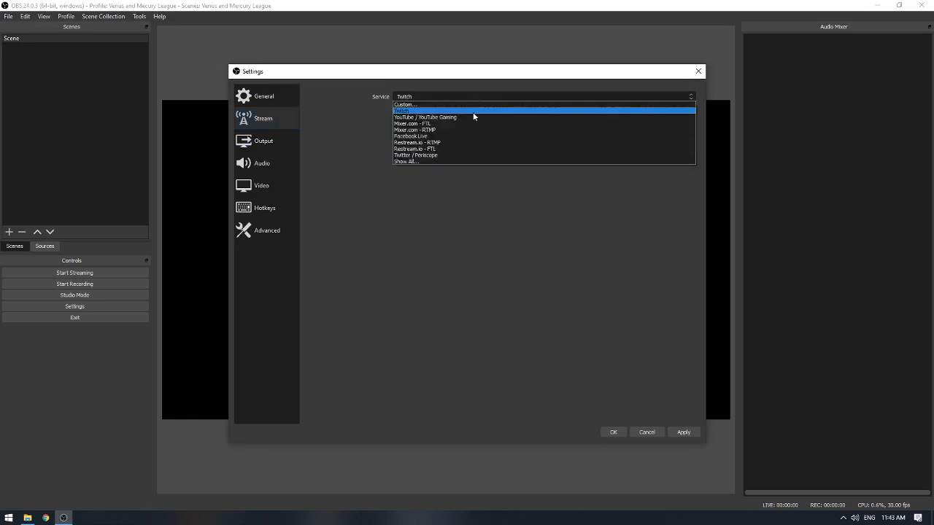
{"action": "left_click", "coordinate": [411, 244]}
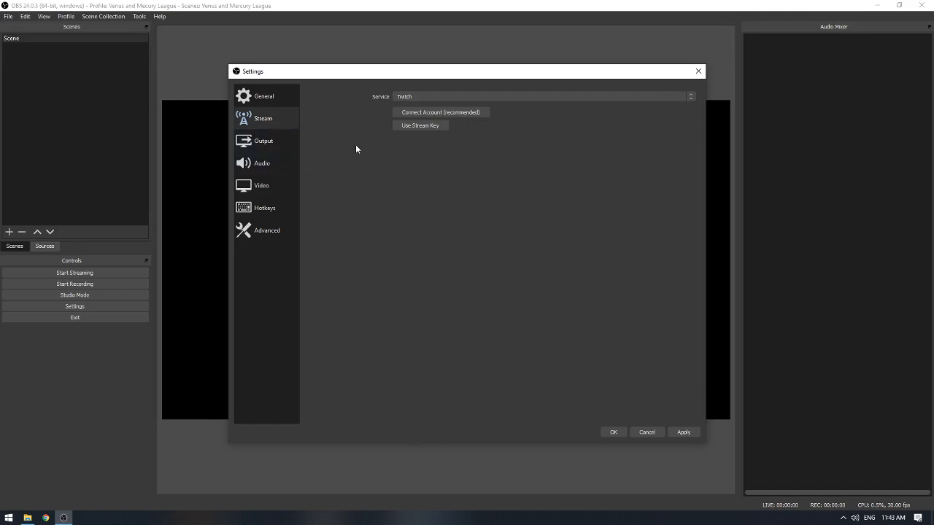
Review the General, Output, Video and Advanced settings, and accept the settings
{"action": "left_click", "coordinate": [287, 96]}
{"action": "scroll", "coordinate": [383, 215], "scroll_direction": "up", "scroll_amount": 5}
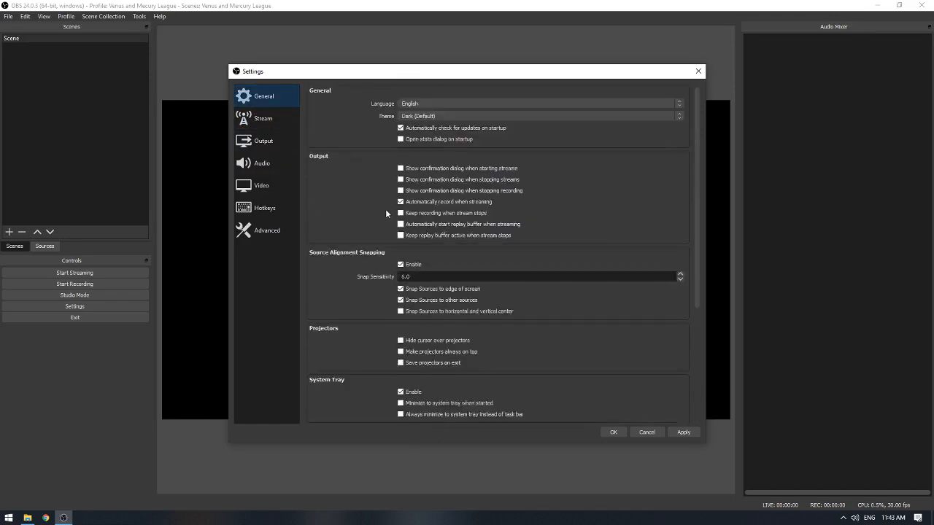
{"action": "left_click", "coordinate": [284, 148]}
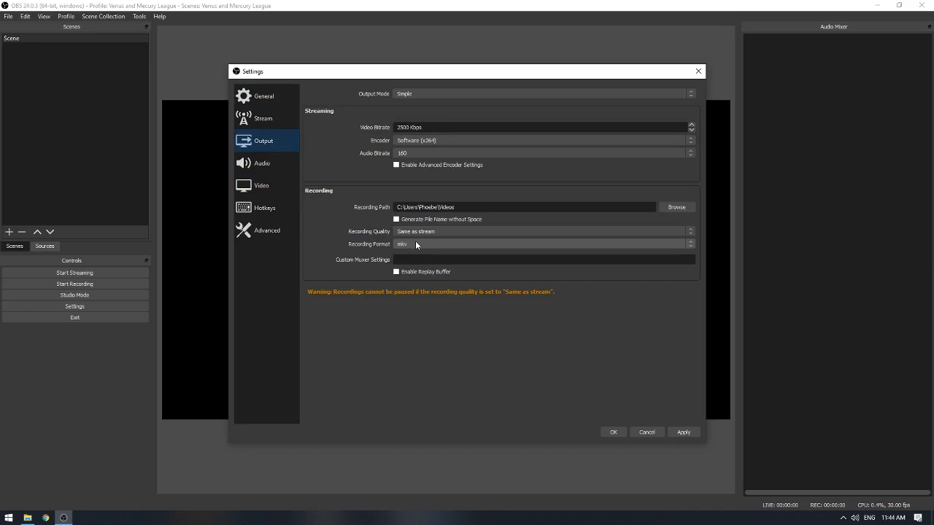
{"action": "left_click", "coordinate": [275, 194]}
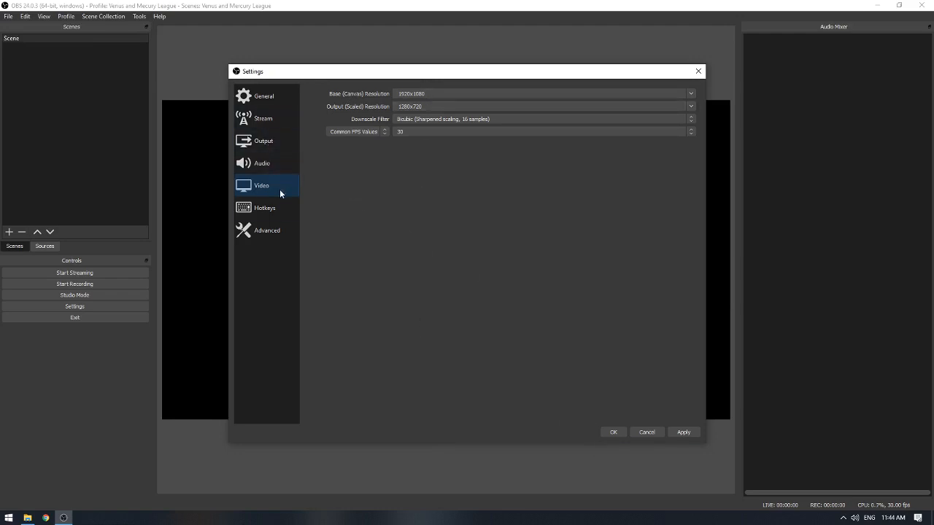
{"action": "left_click", "coordinate": [272, 235]}
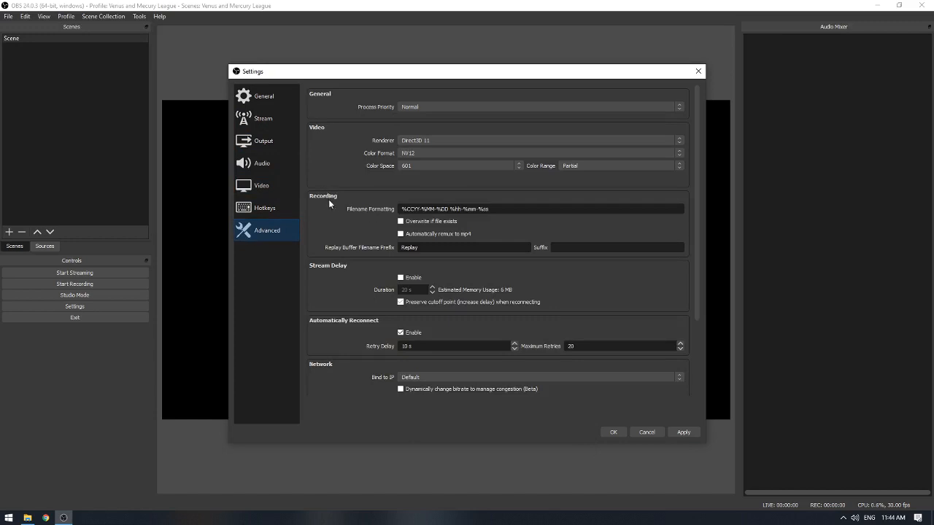
{"action": "scroll", "coordinate": [336, 217], "scroll_direction": "down", "scroll_amount": 3}
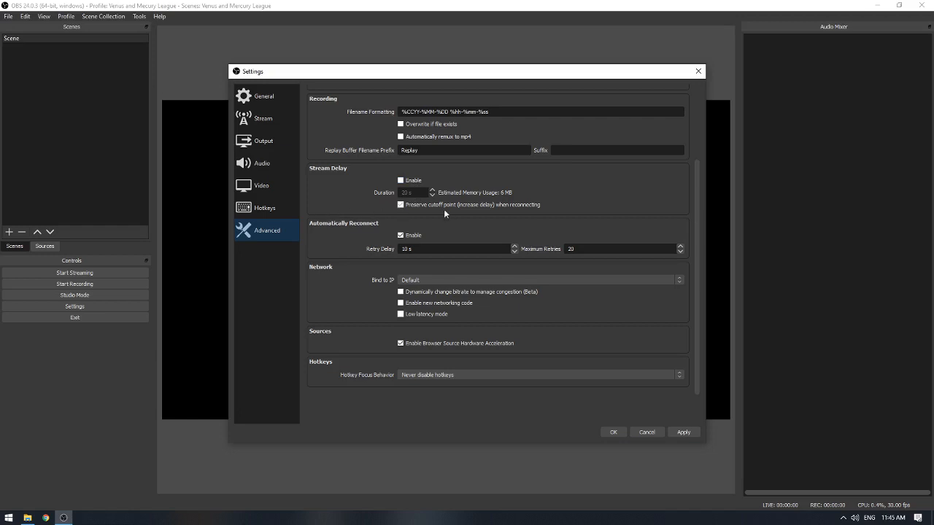
{"action": "scroll", "coordinate": [350, 235], "scroll_direction": "up", "scroll_amount": 3}
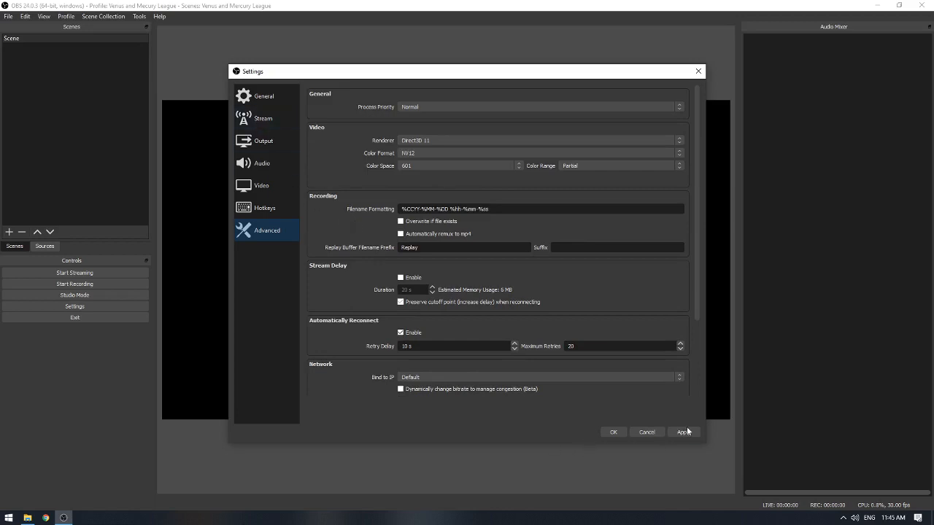
{"action": "left_click", "coordinate": [612, 433]}
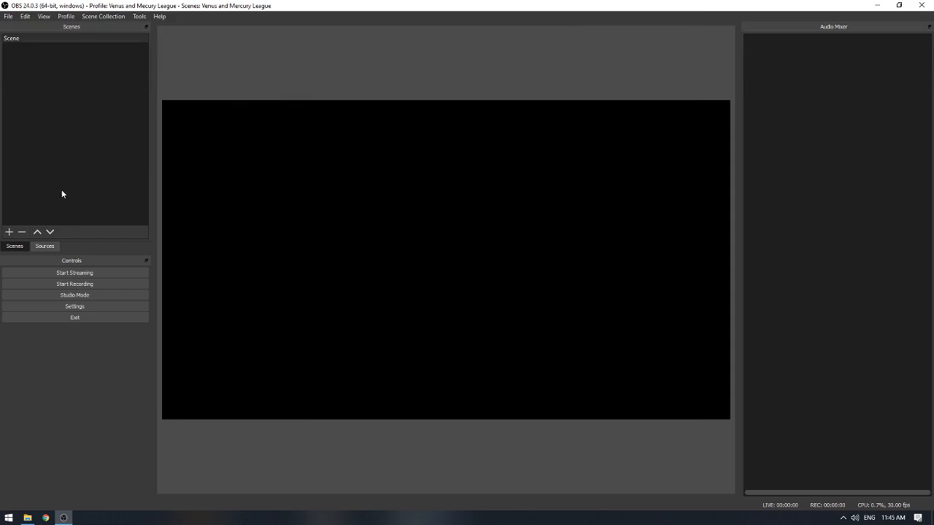
Add a new scene named MTG Arena
{"action": "left_click", "coordinate": [9, 232]}
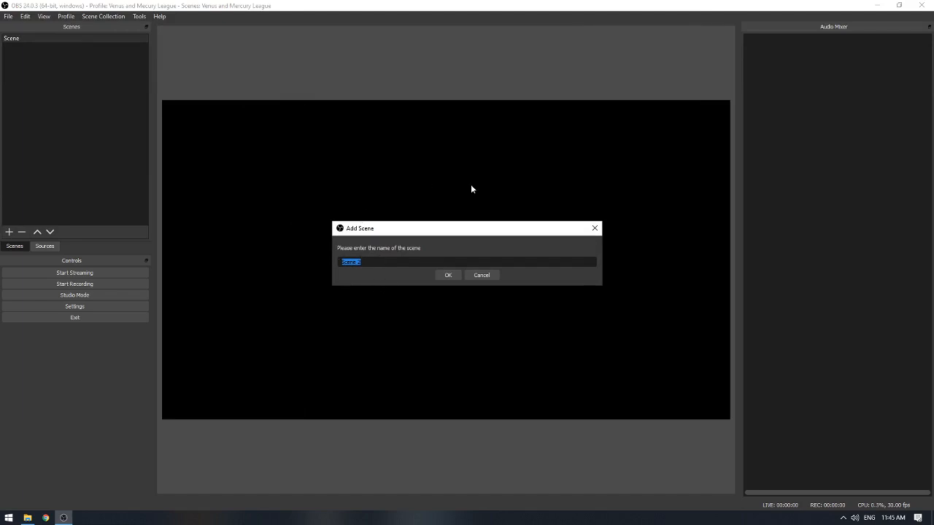
{"action": "type", "text": "MTG Arena"}
{"action": "left_click", "coordinate": [457, 275]}
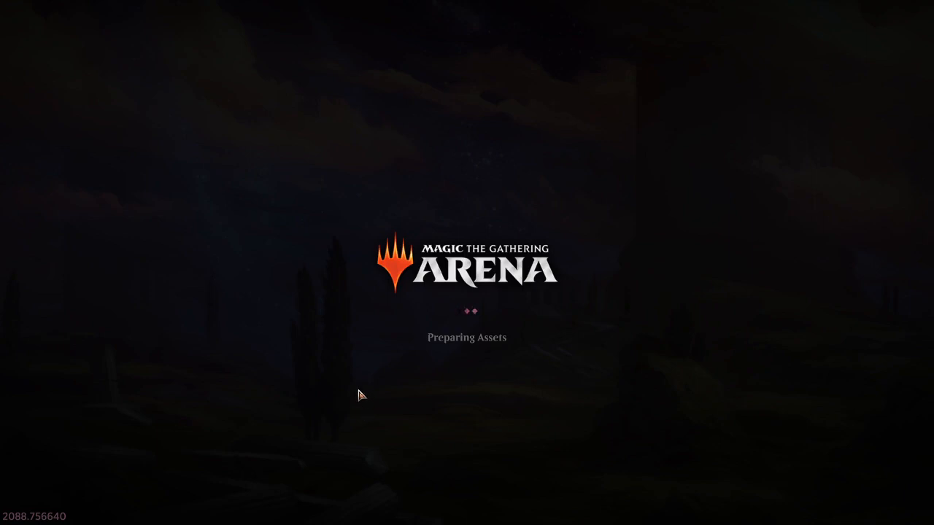
Return to OBS from the game and add a Window Capture source named Magic Arena Window to the scene
{"action": "key", "text": "alt+Tab"}
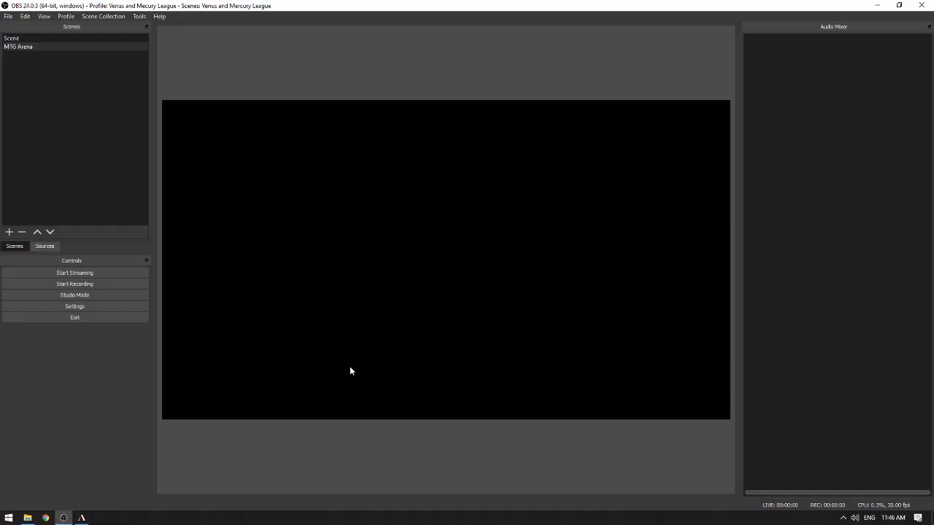
{"action": "mouse_move", "coordinate": [76, 519]}
{"action": "left_click", "coordinate": [44, 246]}
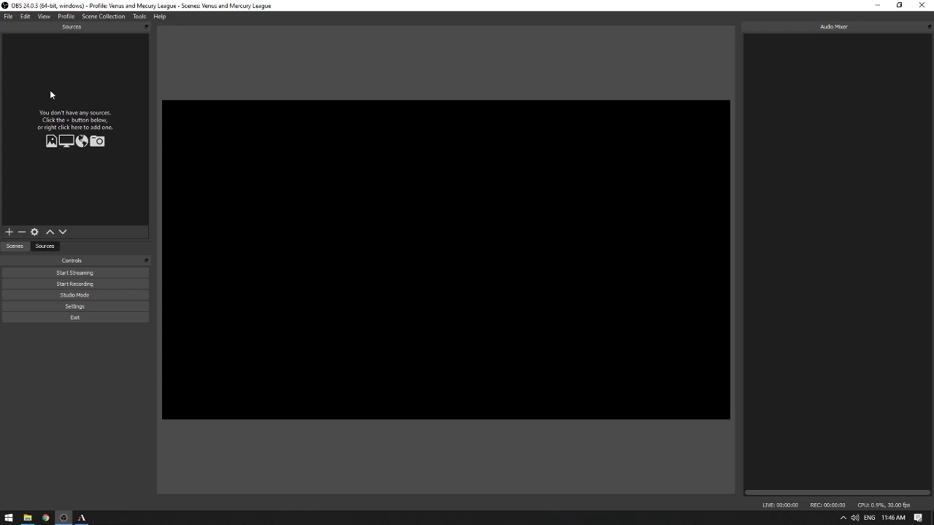
{"action": "left_click", "coordinate": [8, 231]}
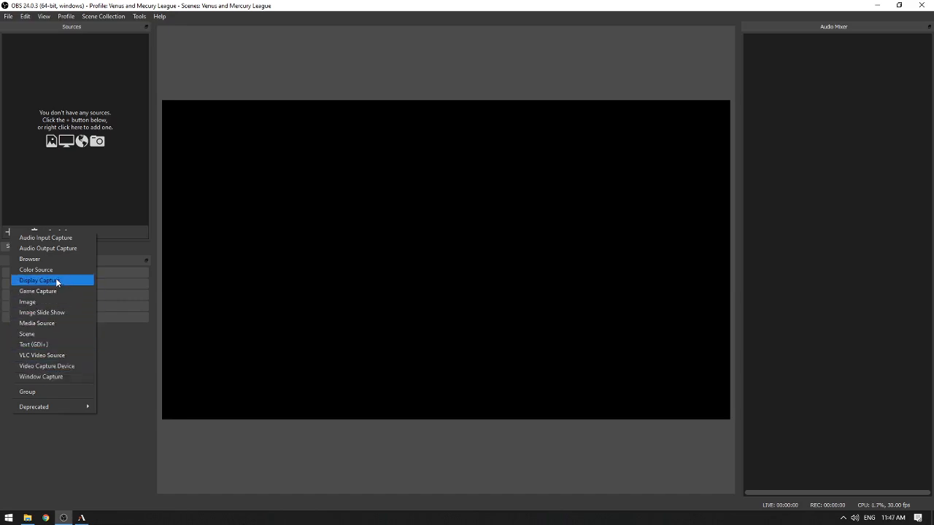
{"action": "left_click", "coordinate": [61, 377]}
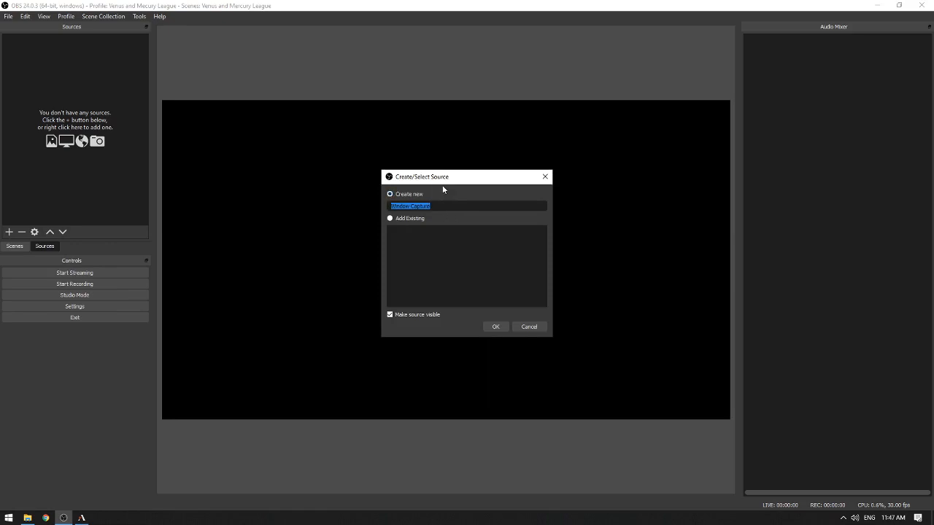
{"action": "type", "text": "Magic Arena Window"}
{"action": "left_click", "coordinate": [494, 327]}
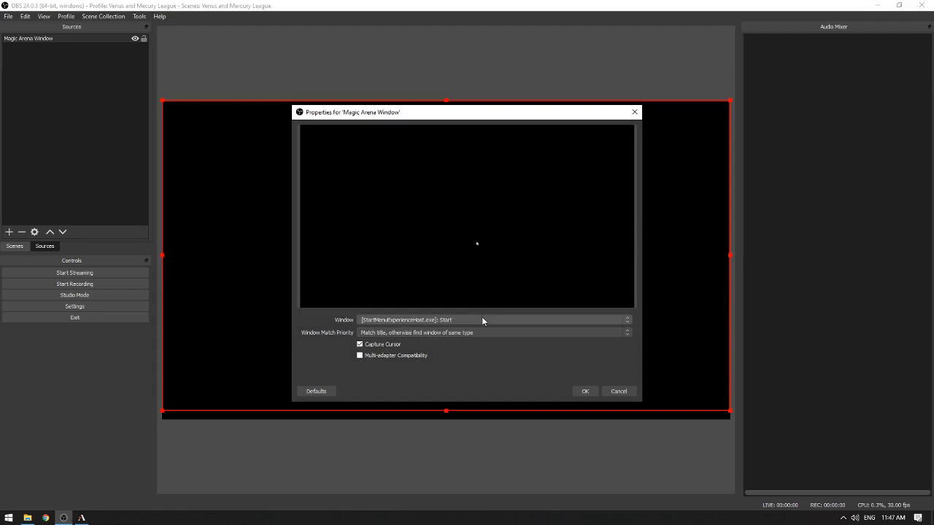
Capture the window [MTGA.exe]: MTGA, set its match priority to "Match title, otherwise find window of same executable", and accept the source properties
{"action": "left_click", "coordinate": [441, 321]}
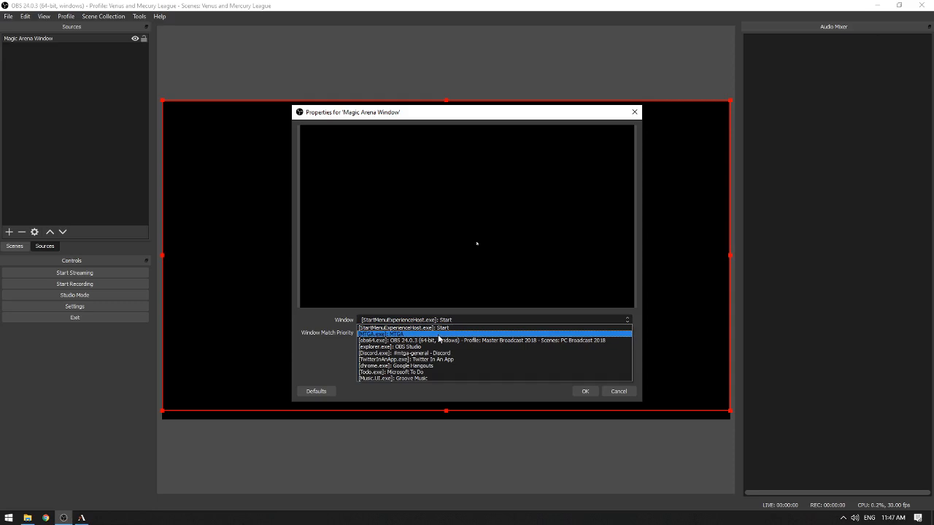
{"action": "left_click", "coordinate": [438, 334]}
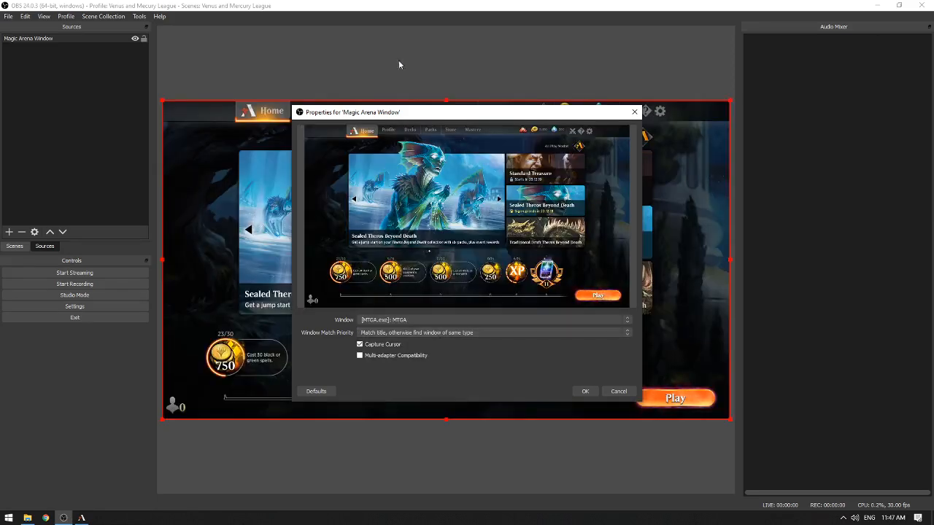
{"action": "left_click_drag", "start_coordinate": [435, 114], "coordinate": [837, 122]}
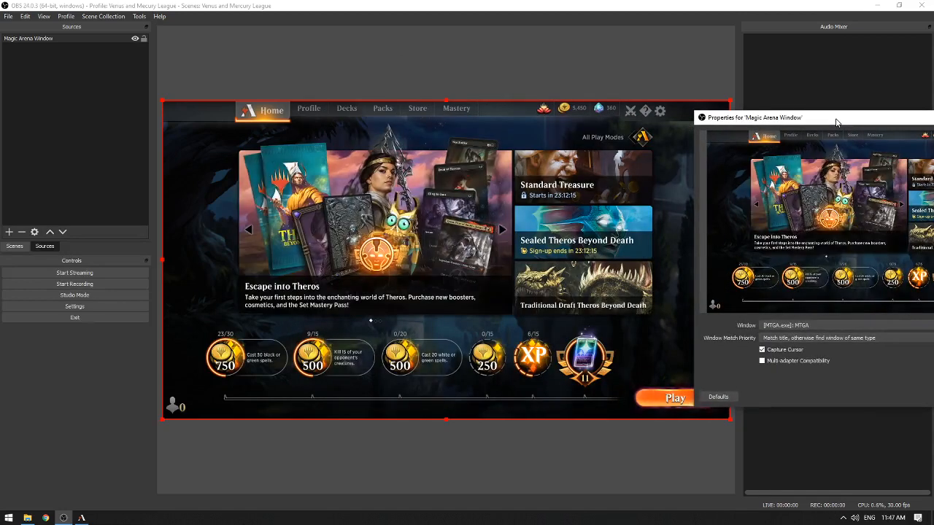
{"action": "left_click_drag", "start_coordinate": [836, 121], "coordinate": [403, 124]}
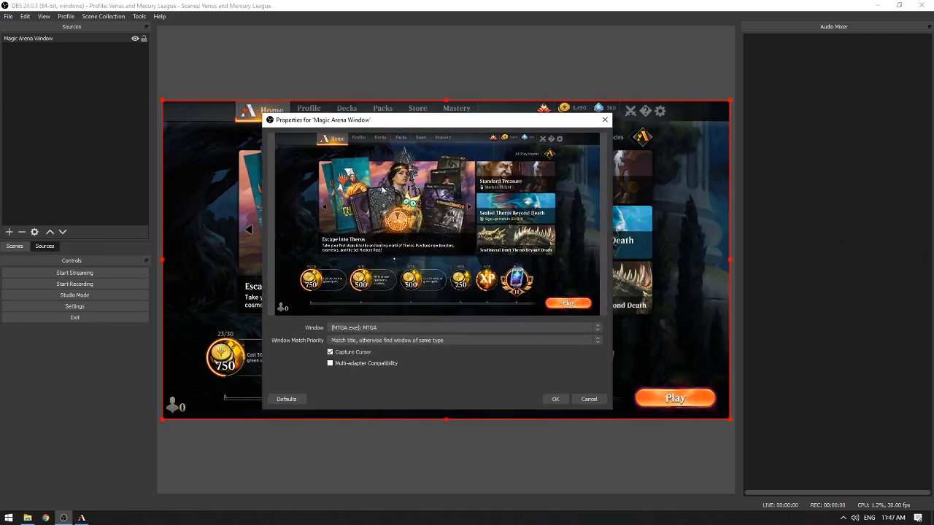
{"action": "left_click", "coordinate": [408, 341]}
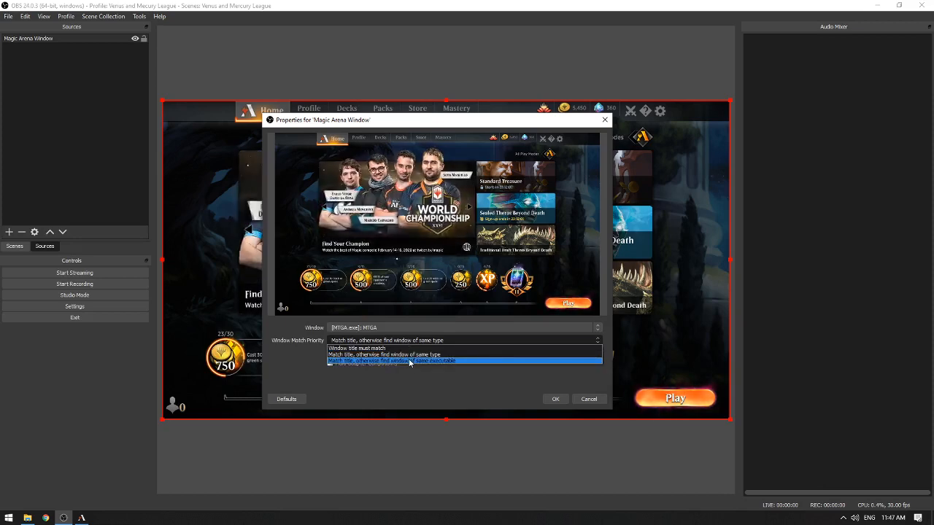
{"action": "left_click", "coordinate": [412, 361]}
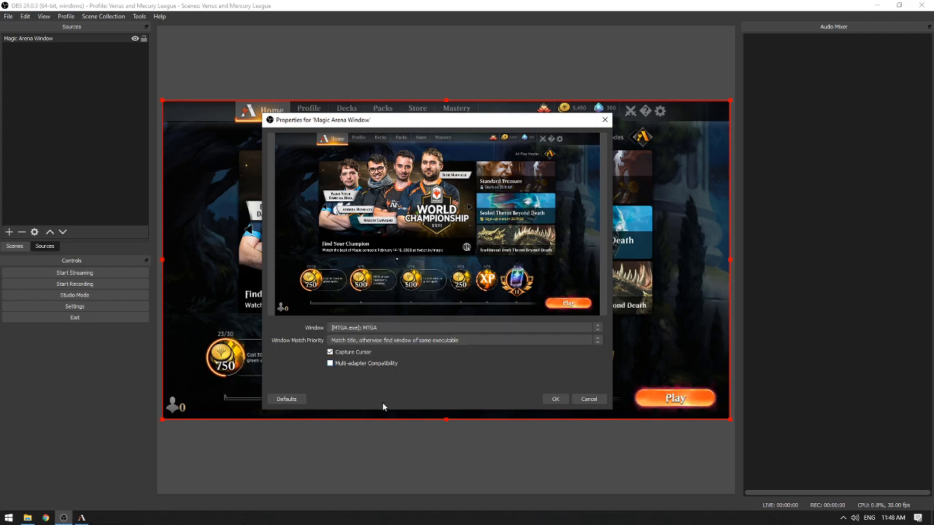
{"action": "left_click", "coordinate": [555, 399]}
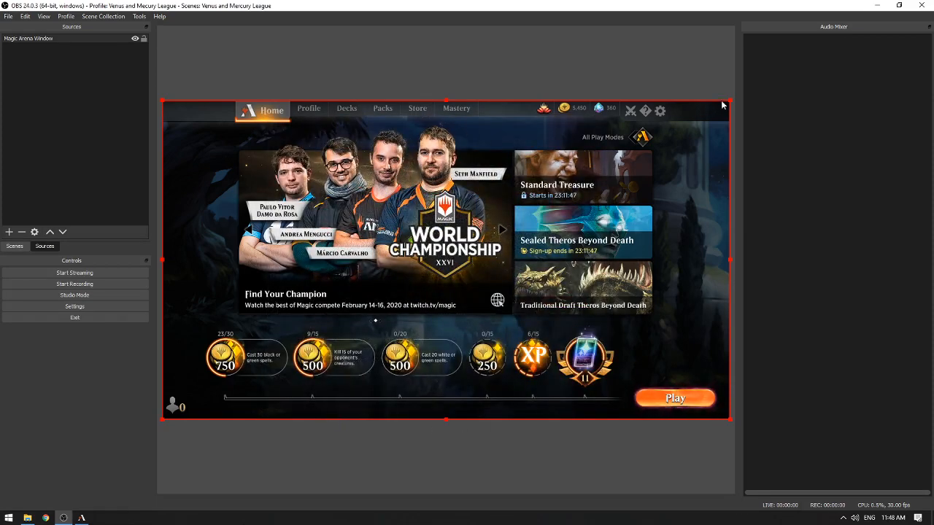
Check the game against its preview, return to OBS, and lock the Magic Arena Window source
{"action": "left_click_drag", "start_coordinate": [730, 105], "coordinate": [680, 105]}
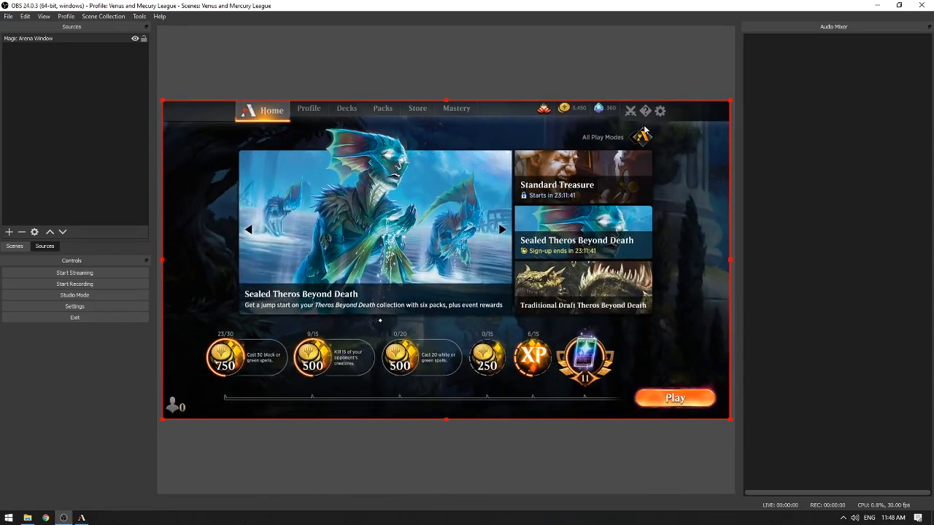
{"action": "left_click", "coordinate": [86, 519]}
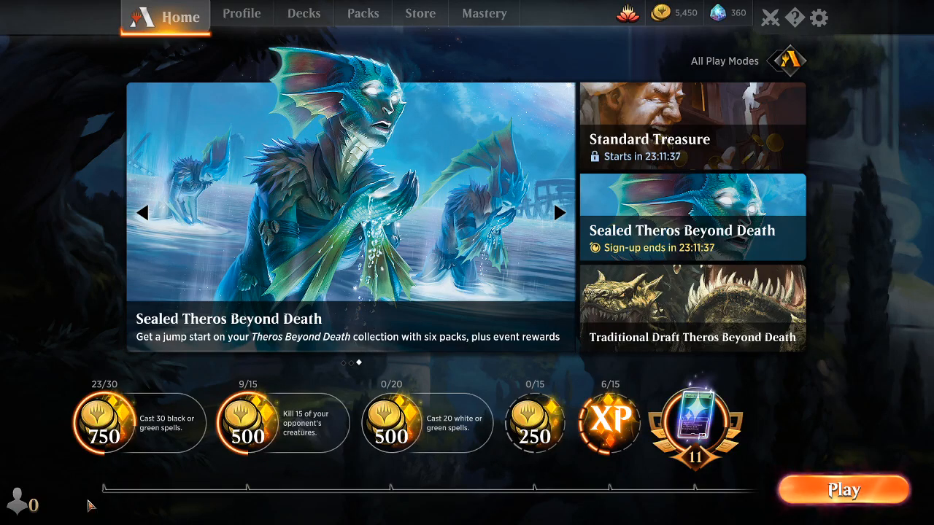
{"action": "key", "text": "alt+Tab"}
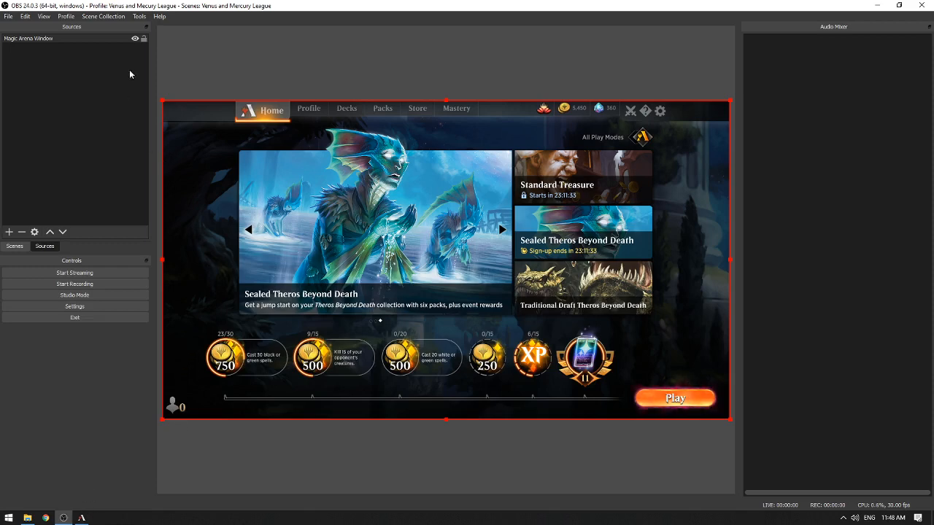
{"action": "left_click", "coordinate": [144, 39]}
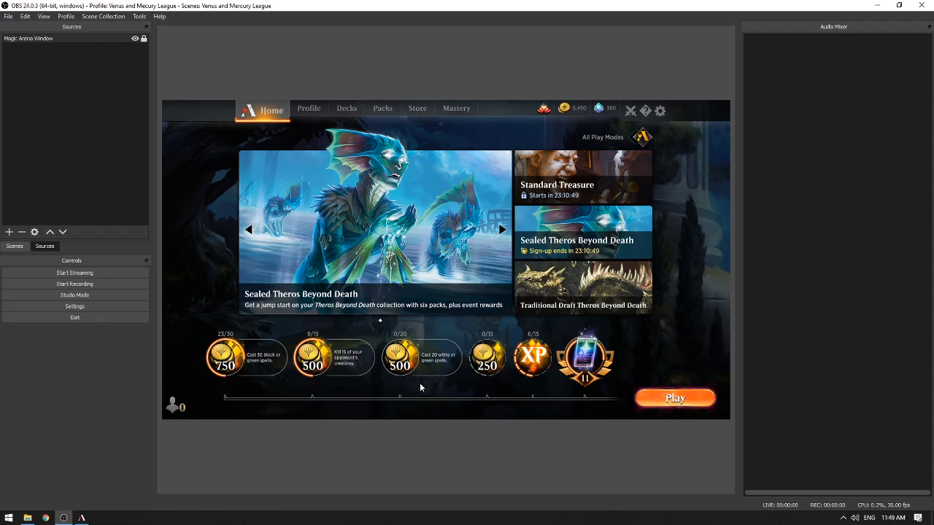
Select Twitch as the streaming service in the Stream settings and choose to use a stream key
{"action": "left_click", "coordinate": [101, 306]}
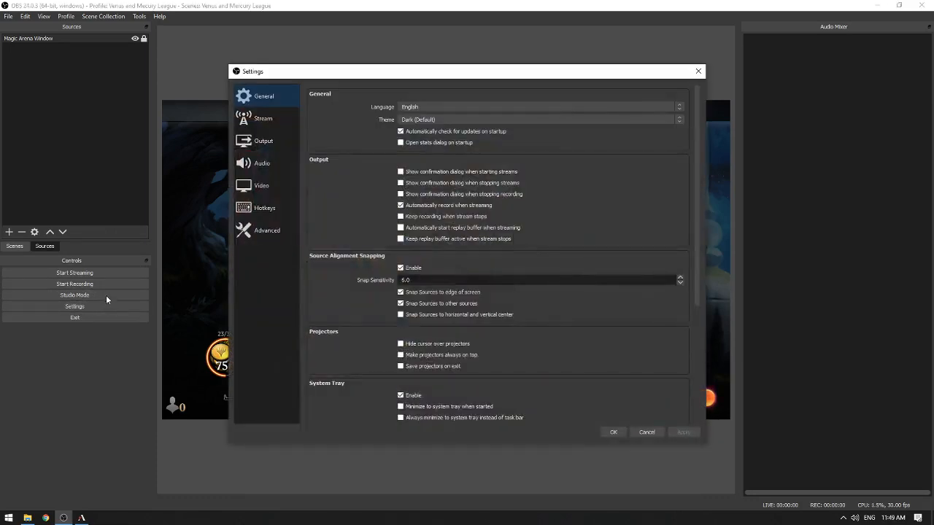
{"action": "left_click", "coordinate": [277, 118]}
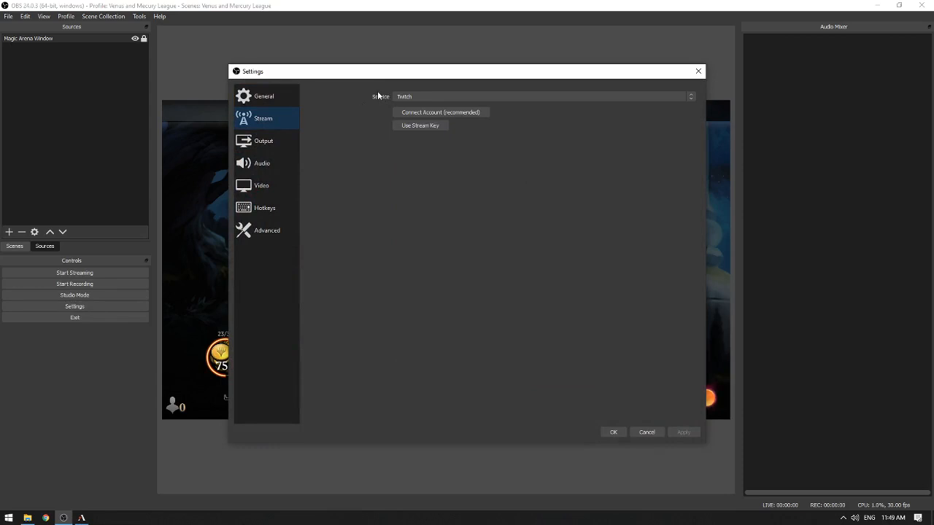
{"action": "left_click", "coordinate": [426, 95]}
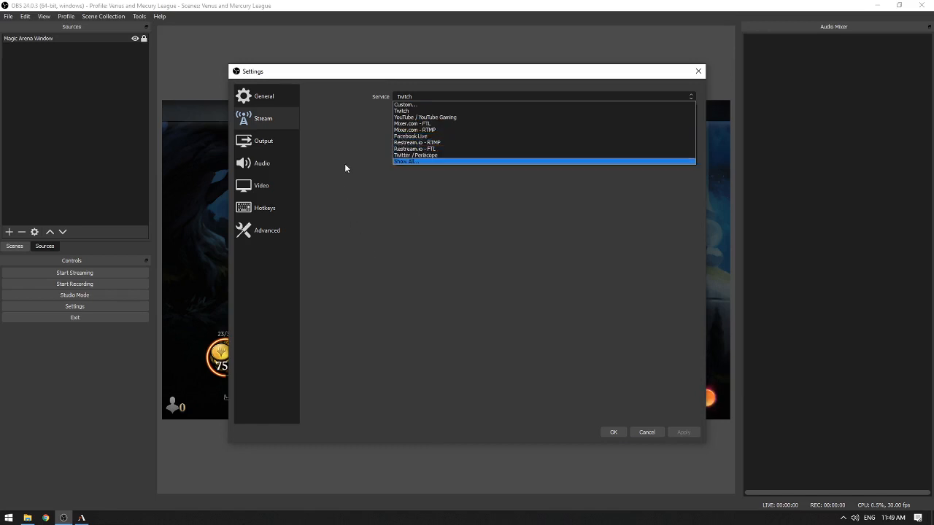
{"action": "left_click", "coordinate": [401, 111]}
{"action": "left_click", "coordinate": [405, 125]}
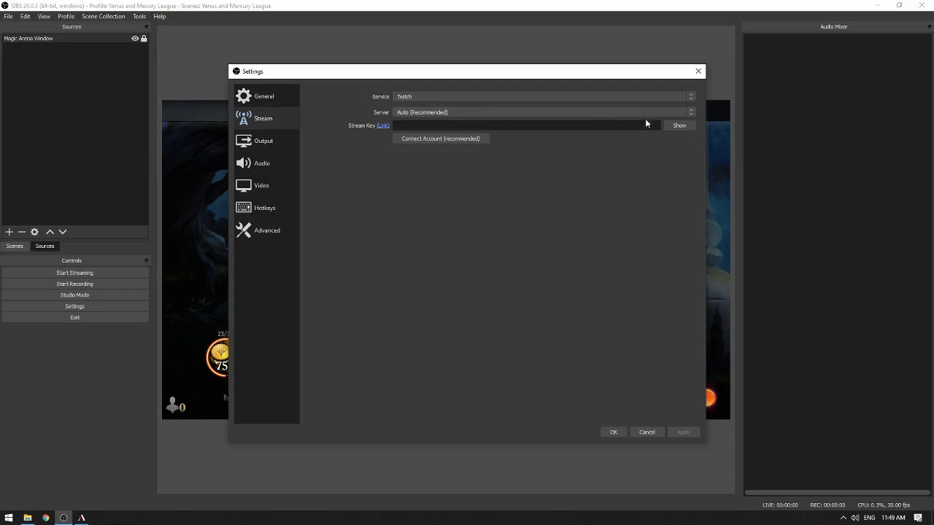
Open the linked Twitch page for finding the stream key, return to OBS, and accept the settings
{"action": "left_click", "coordinate": [382, 126]}
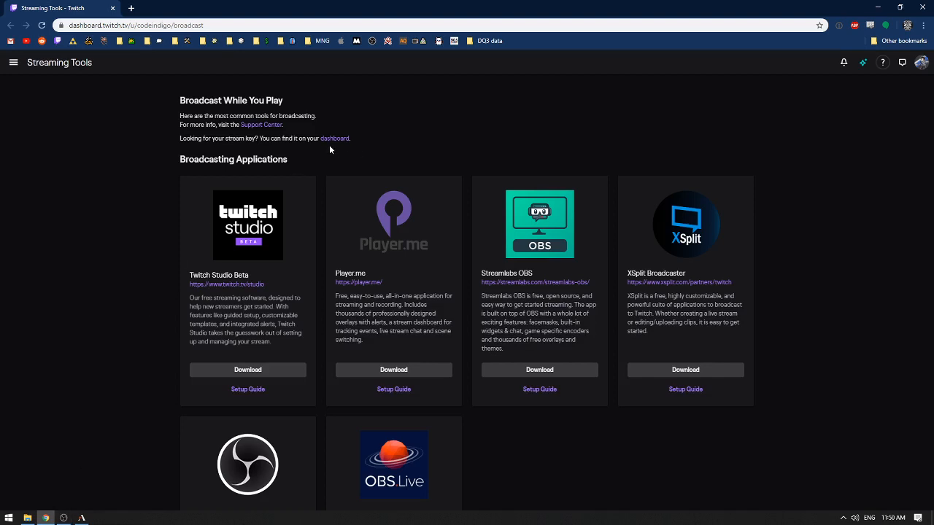
{"action": "left_click", "coordinate": [64, 518]}
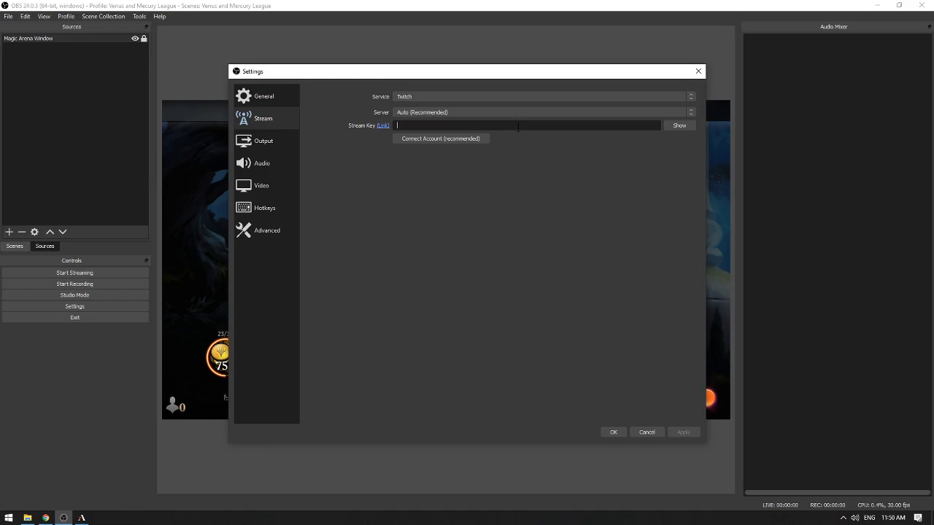
{"action": "left_click", "coordinate": [611, 431]}
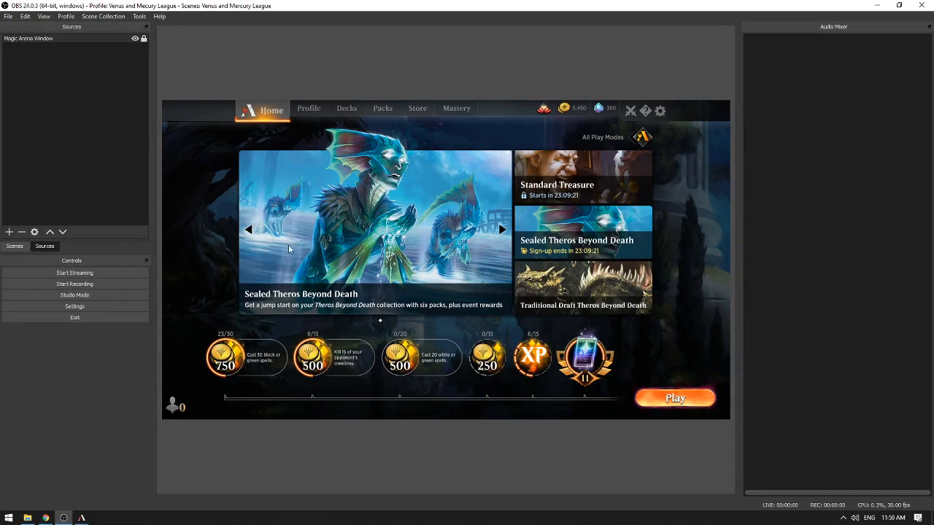
Examine the Stream settings for YouTube / YouTube Gaming, Twitter / Periscope and Mixer.com - FTL, and discard the changes
{"action": "left_click", "coordinate": [77, 306]}
{"action": "left_click", "coordinate": [261, 124]}
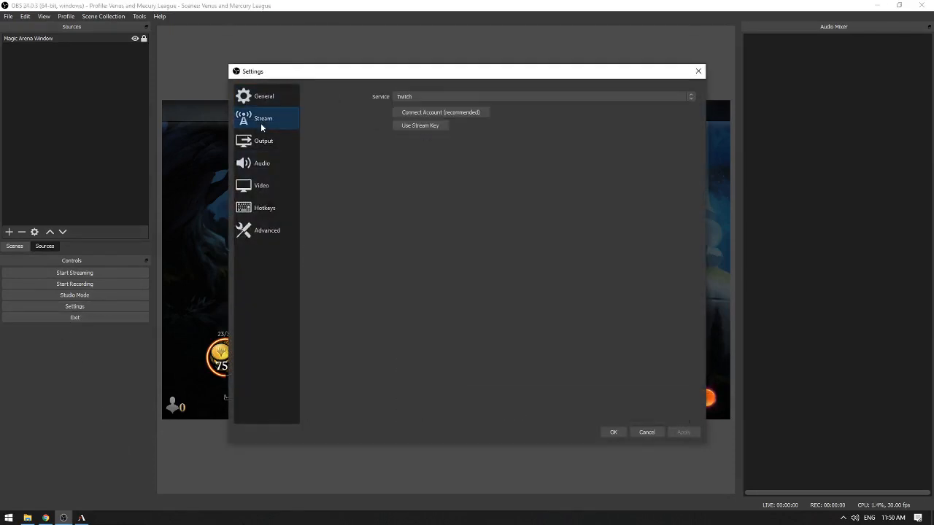
{"action": "left_click", "coordinate": [424, 95]}
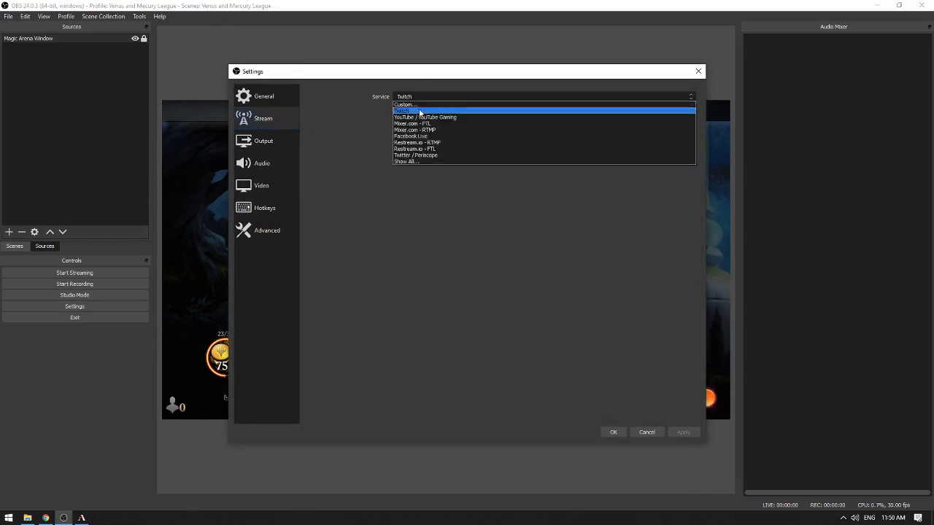
{"action": "left_click", "coordinate": [421, 117]}
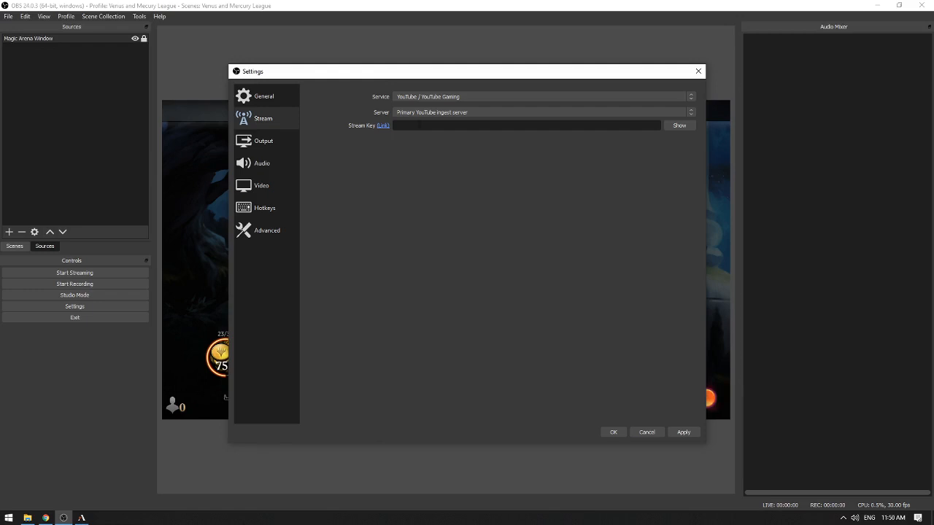
{"action": "left_click", "coordinate": [425, 97]}
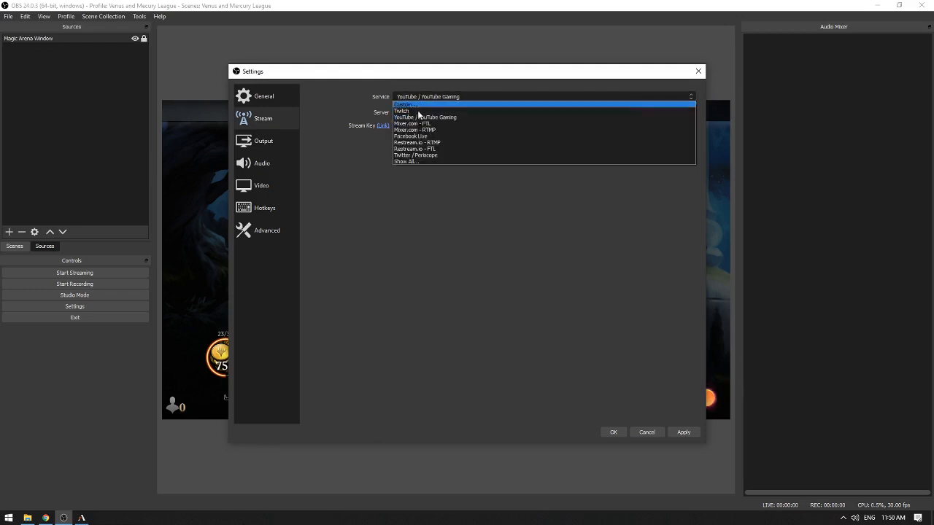
{"action": "left_click", "coordinate": [411, 156]}
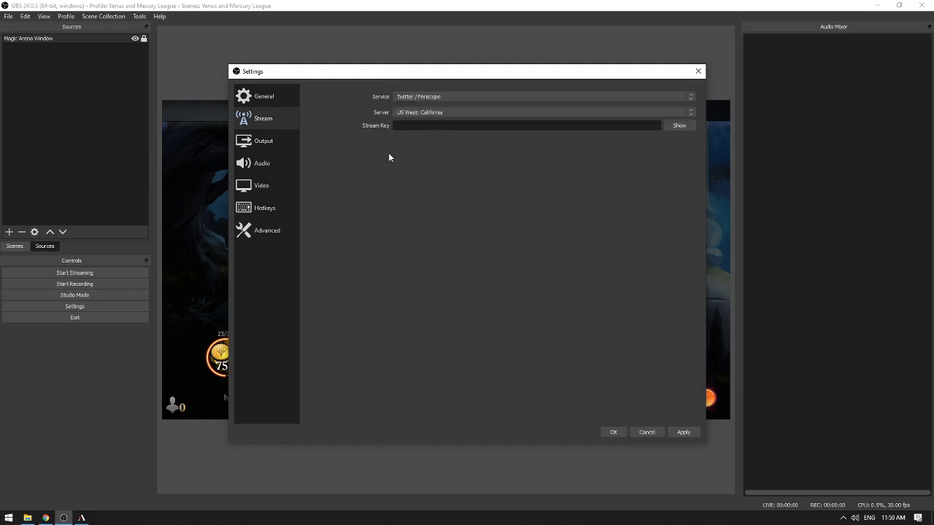
{"action": "left_click", "coordinate": [417, 97]}
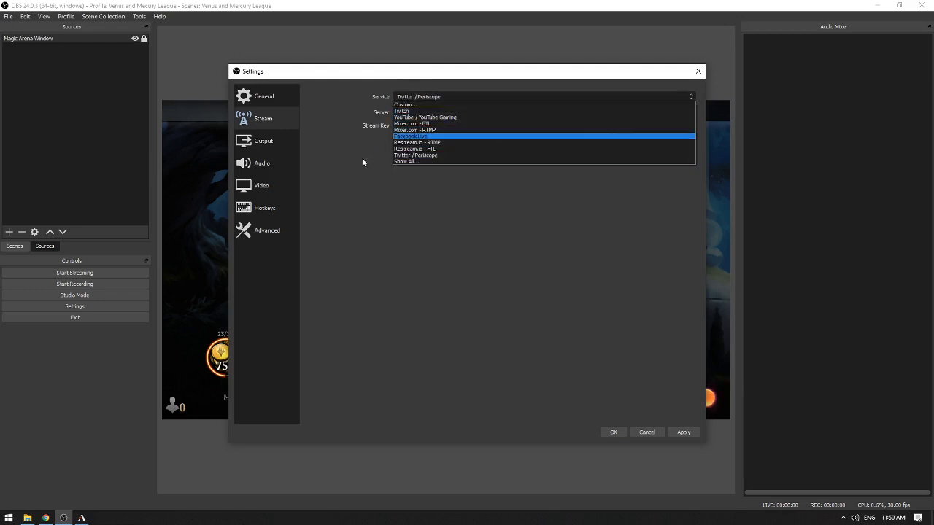
{"action": "left_click", "coordinate": [402, 123]}
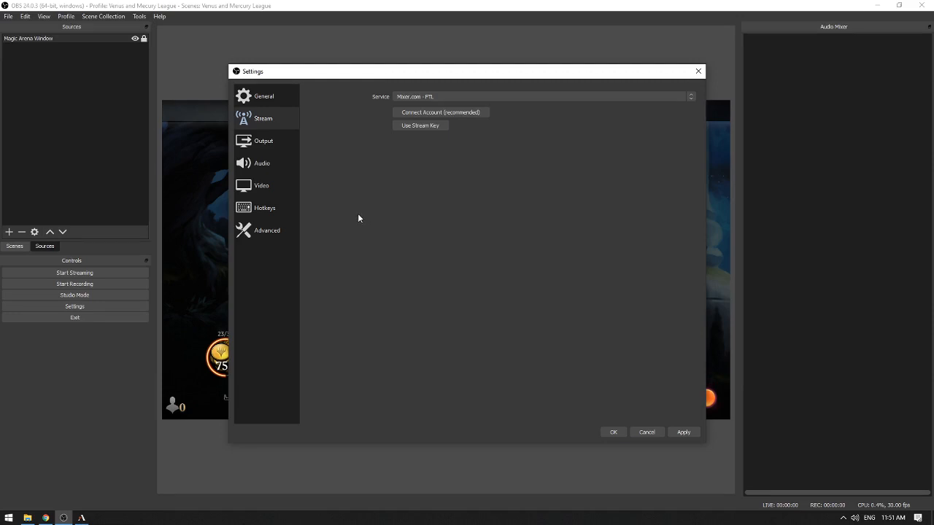
{"action": "left_click", "coordinate": [646, 432]}
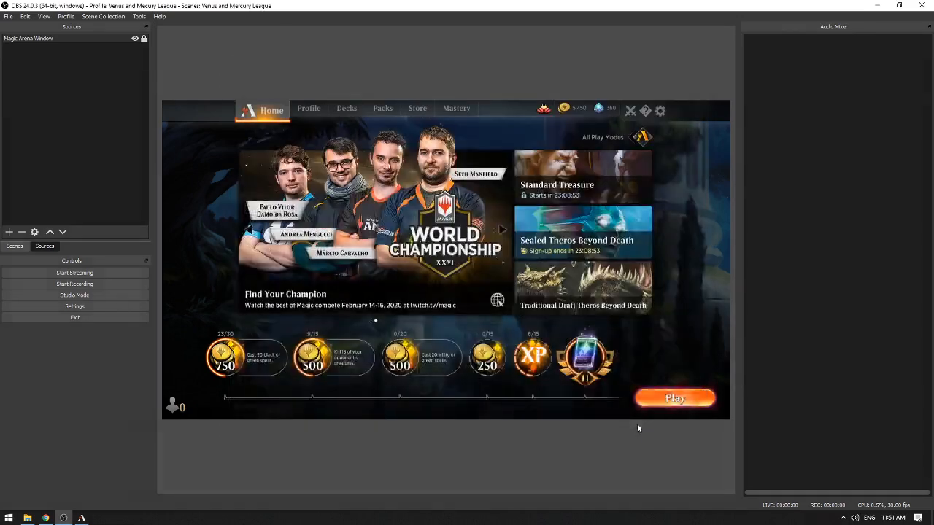